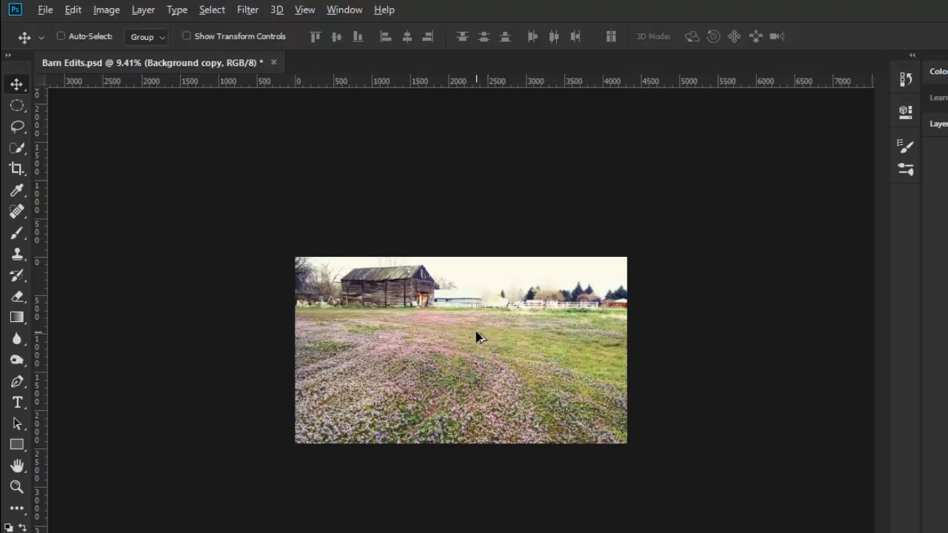
Extend the canvas above the sky to a height of about 2801 px using the Crop tool with Content-Aware fill.
scroll(479, 338, "up", 2)
scroll(478, 337, "up", 3)
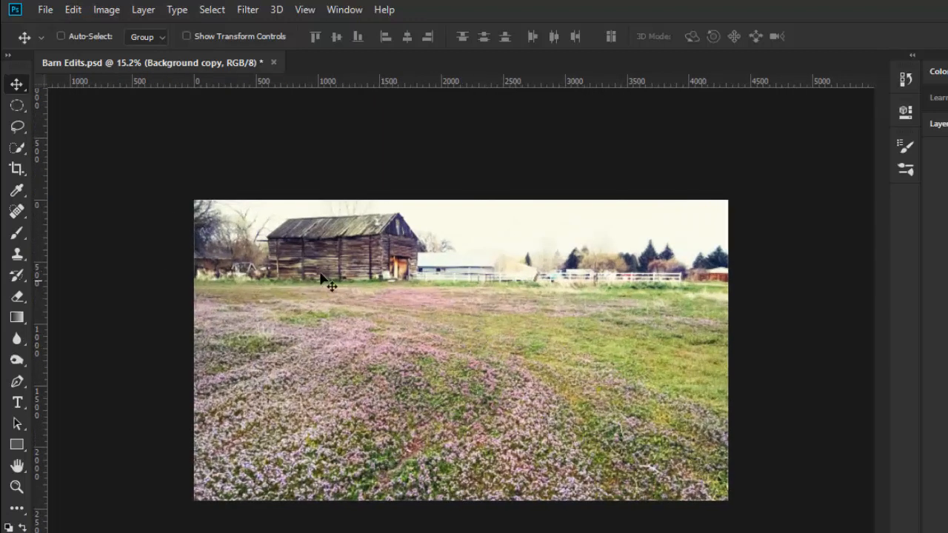
left_click(18, 171)
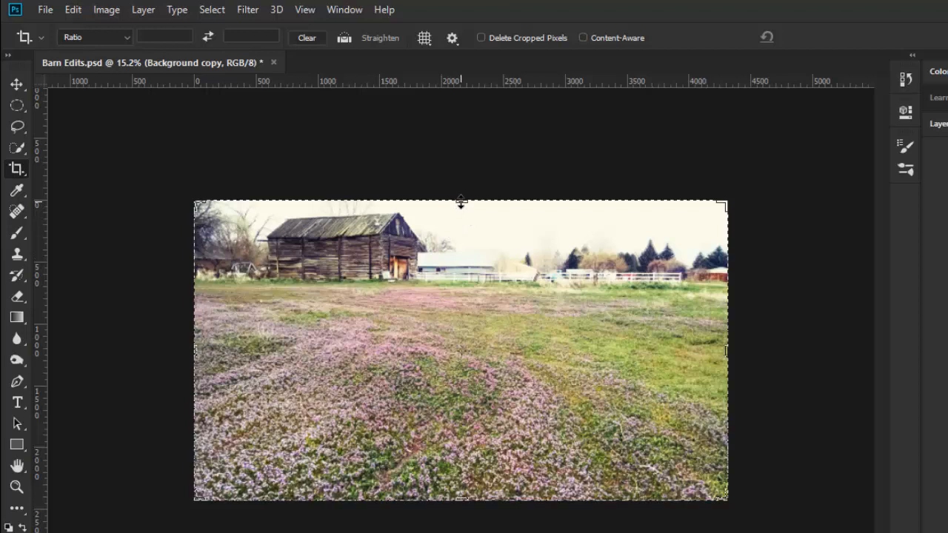
left_click_drag(461, 202, 460, 202)
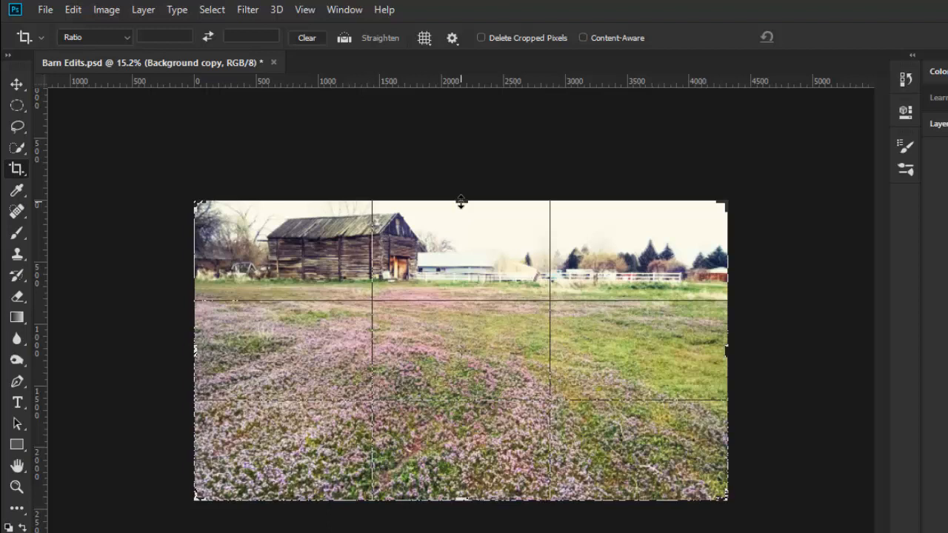
left_click_drag(461, 201, 462, 196)
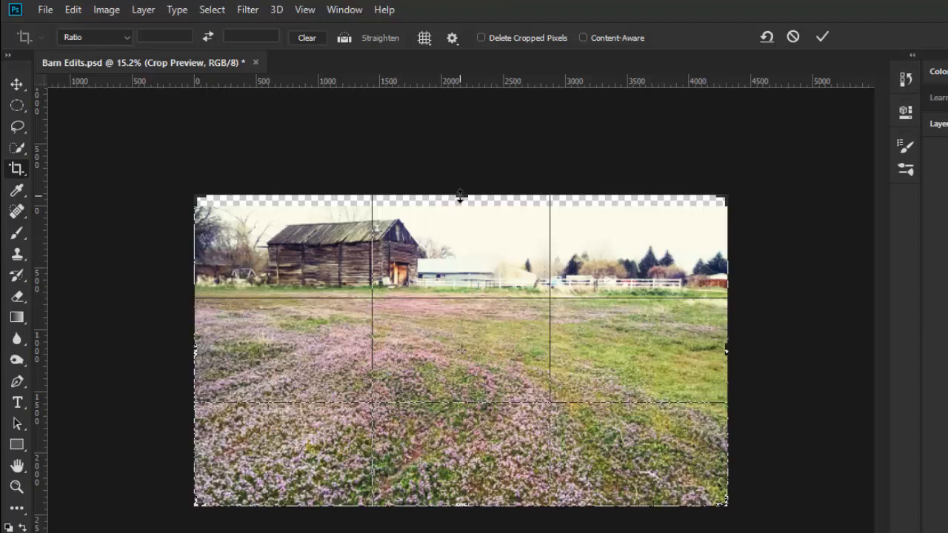
left_click_drag(462, 195, 460, 178)
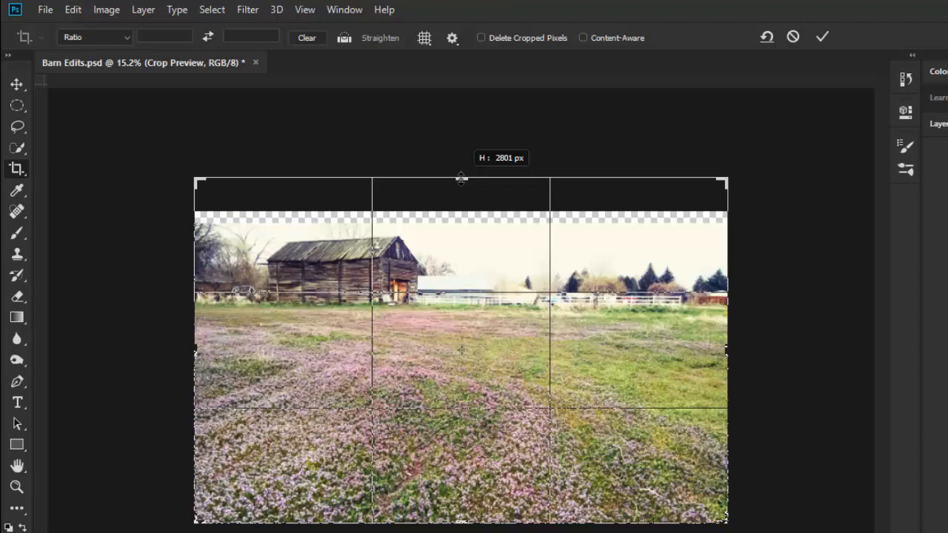
left_click_drag(460, 179, 460, 179)
key("ctrl+r")
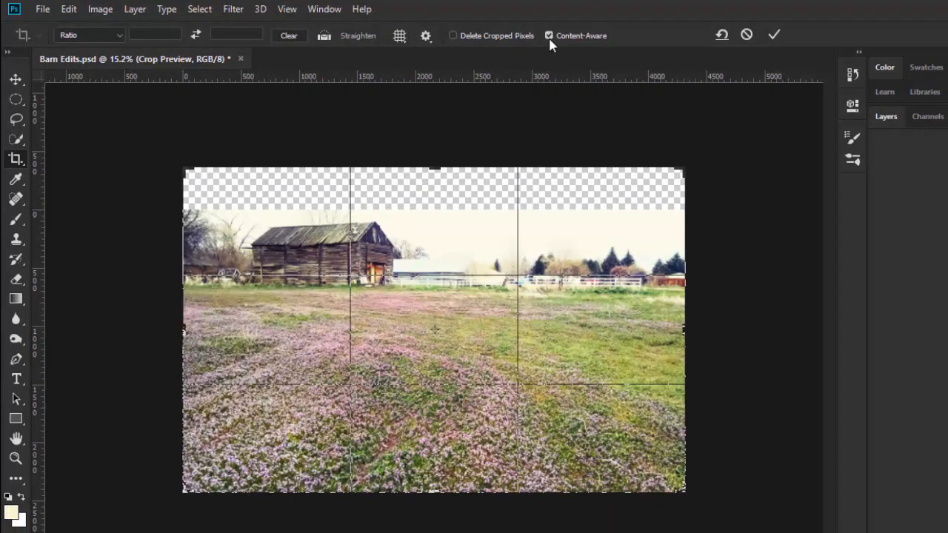
left_click(772, 37)
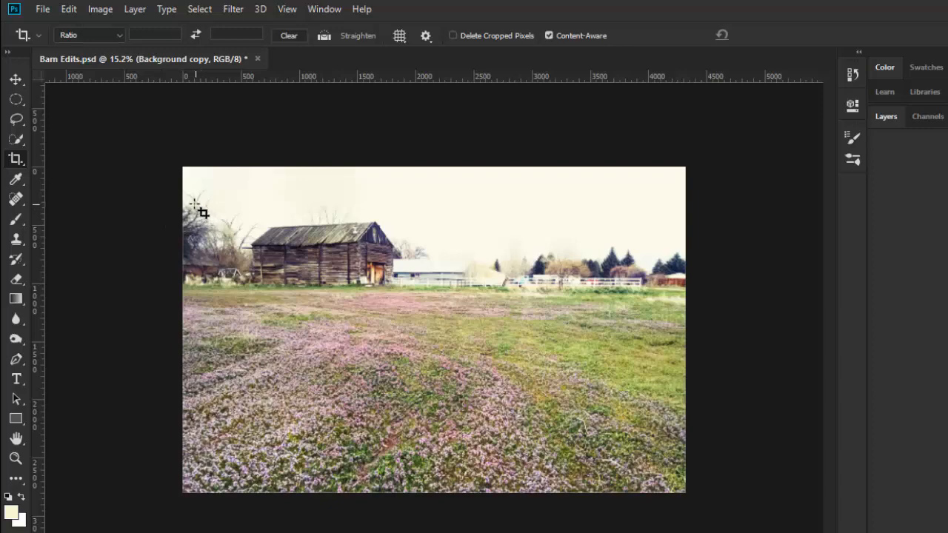
Set up a soft Clone Stamp brush of 125 px with 4% hardness for retouching the sky near the barn.
scroll(191, 206, "up", 4)
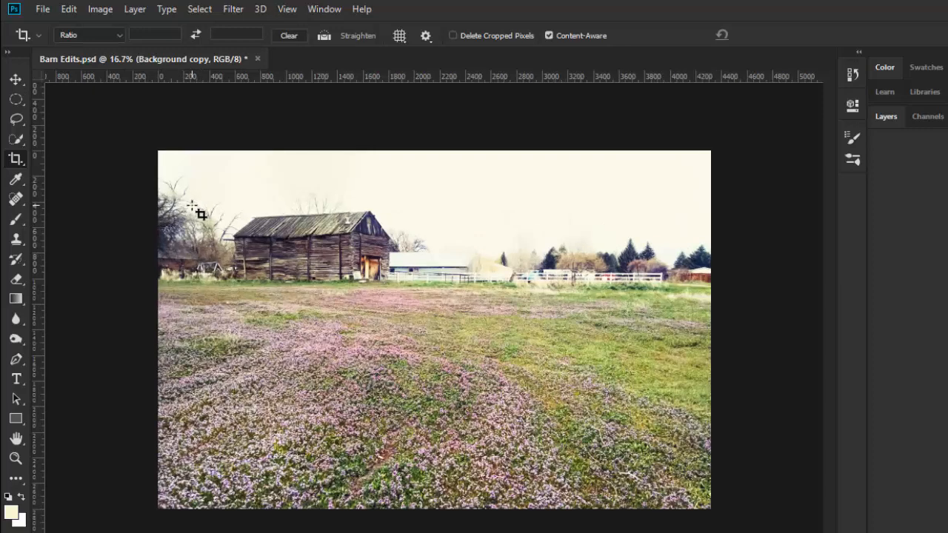
scroll(152, 187, "up", 2)
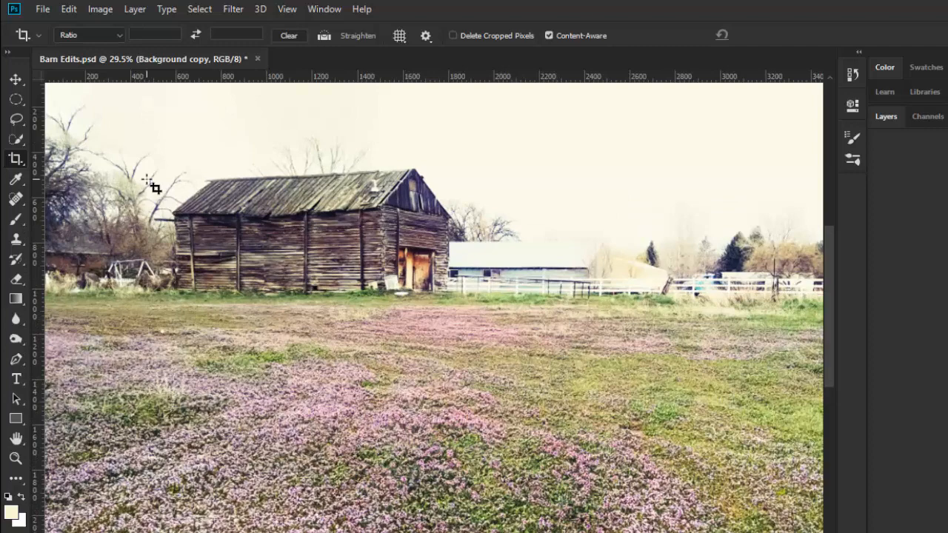
left_click_drag(99, 138, 197, 233)
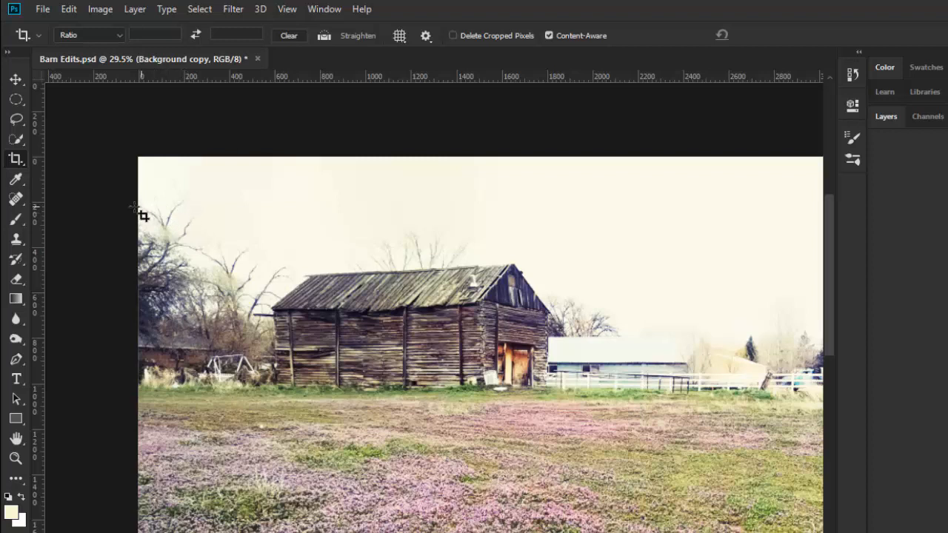
left_click(16, 240)
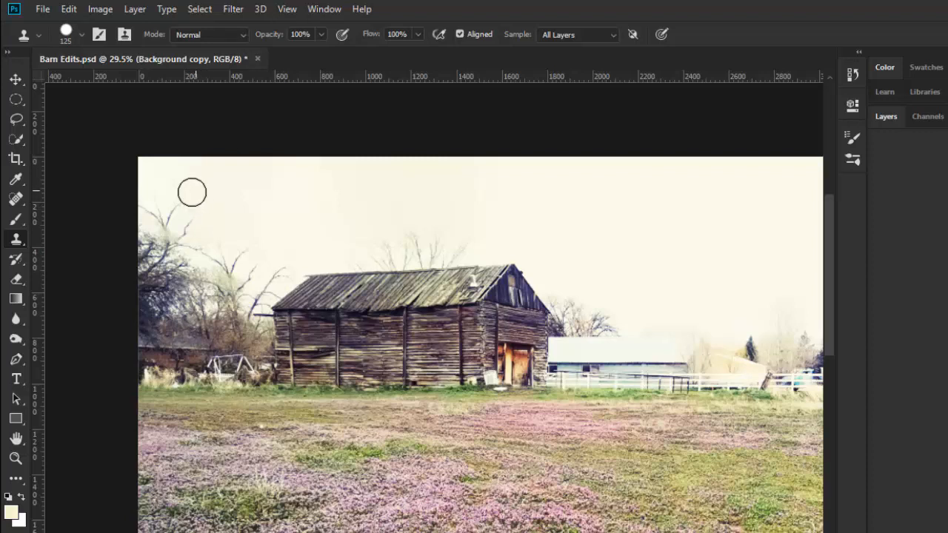
left_click_drag(174, 206, 148, 200)
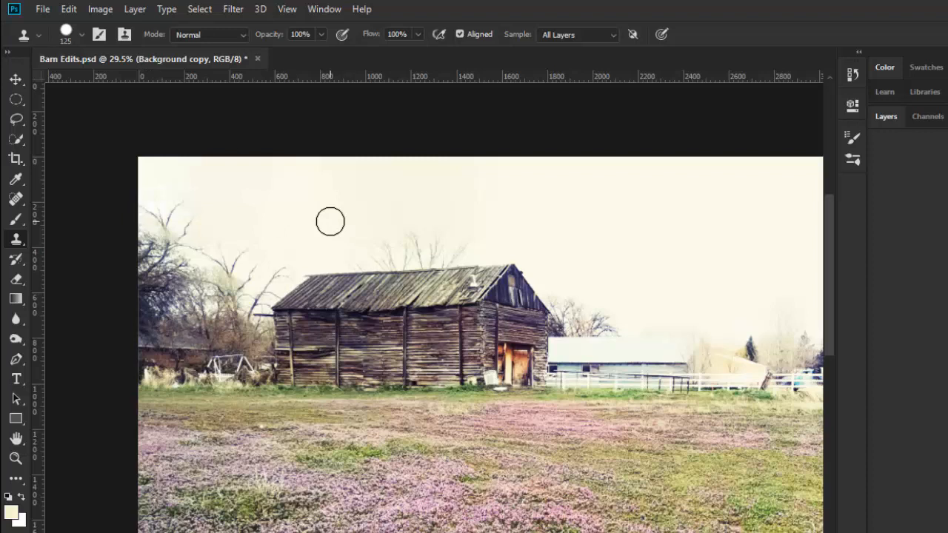
left_click(82, 34)
left_click_drag(176, 120, 91, 120)
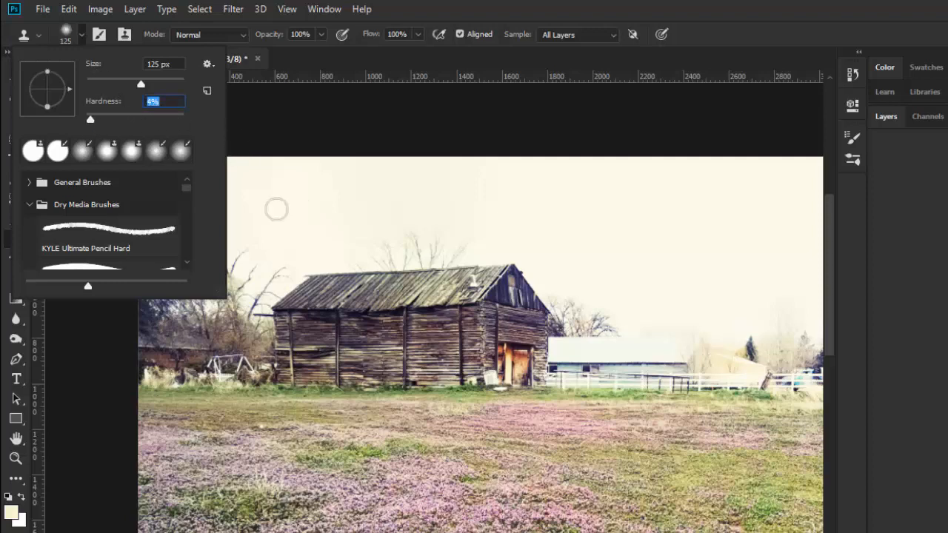
left_click(270, 214)
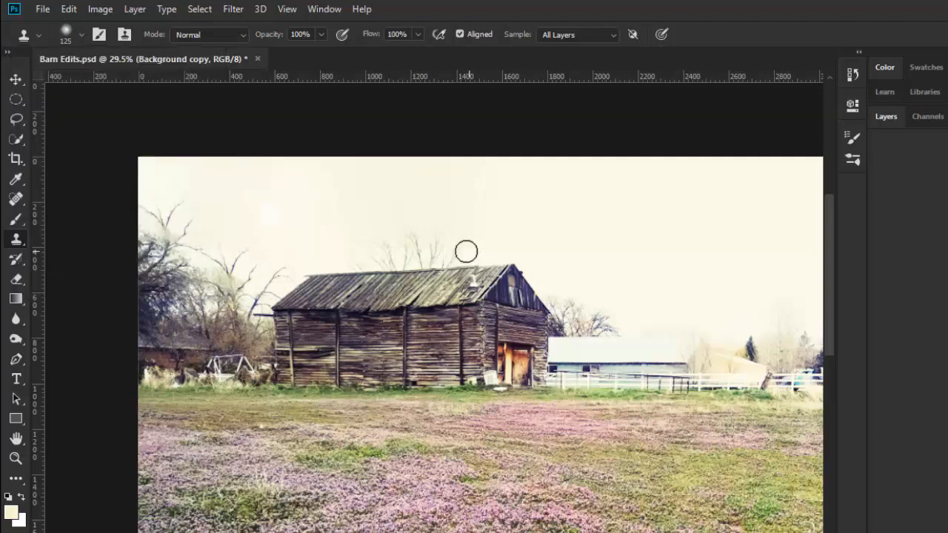
Clone clean sky over the bare branches sticking up above the dark tree beside the barn.
left_click(215, 213, "alt")
left_click_drag(194, 217, 187, 222)
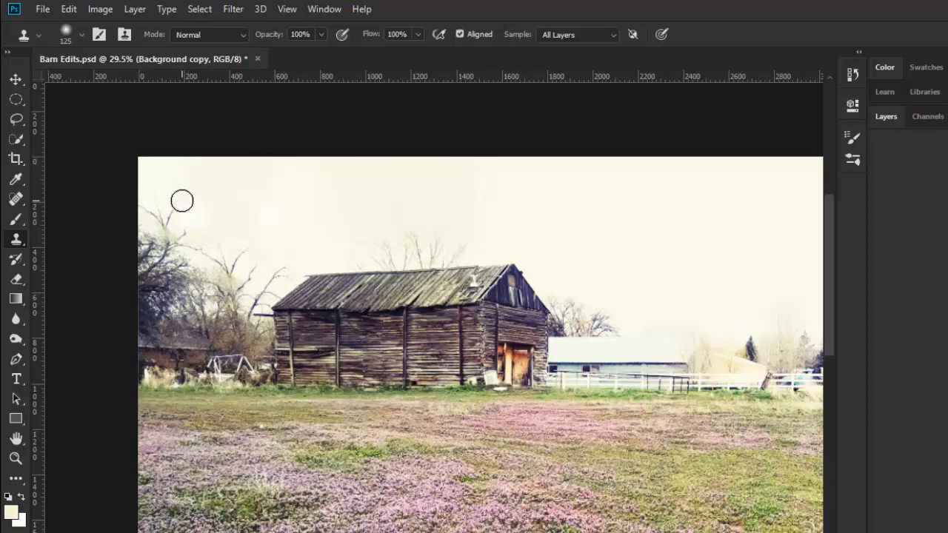
left_click(174, 210)
left_click(166, 205)
left_click(154, 202)
left_click(150, 199, "alt")
left_click(150, 215)
left_click(146, 221)
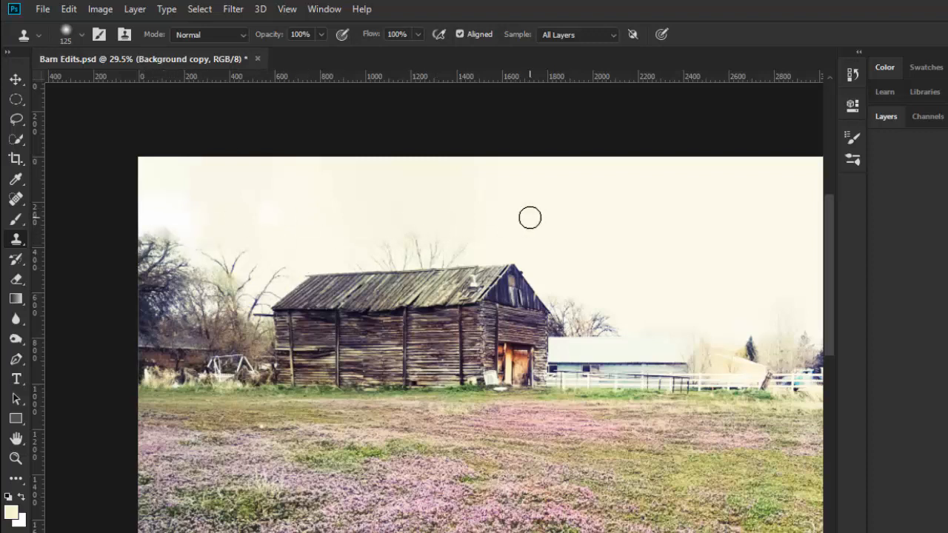
Close Barn Edits.psd without saving the changes and reopen it from the recent files.
double_click(16, 440)
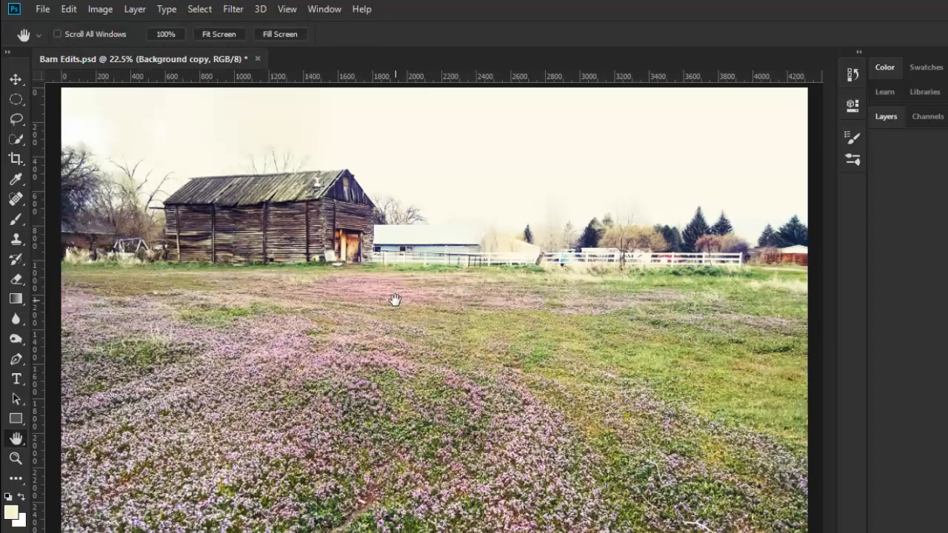
scroll(395, 300, "down", 1)
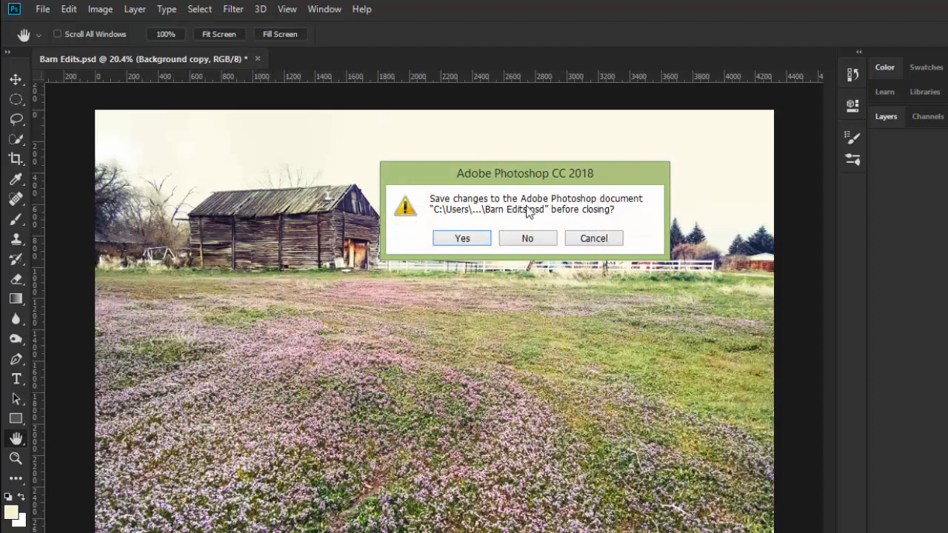
left_click(539, 240)
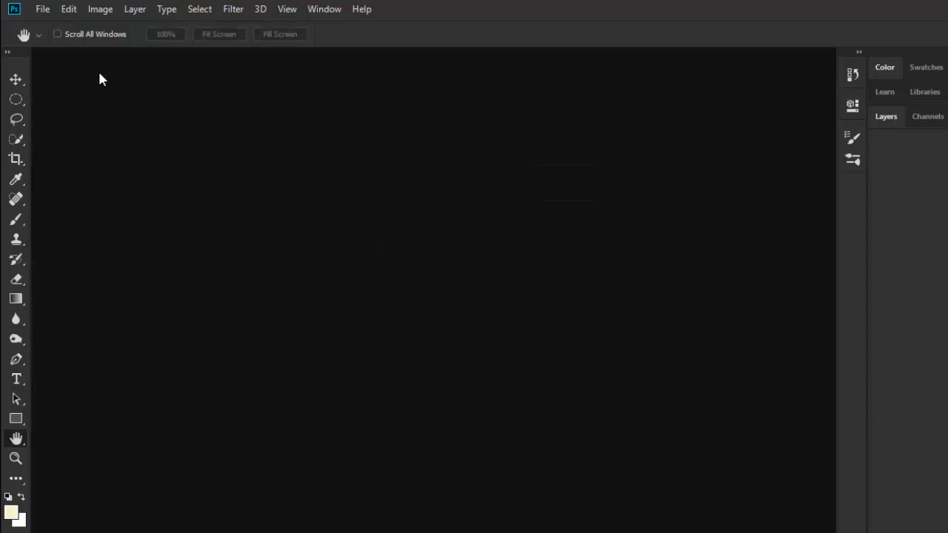
left_click(44, 9)
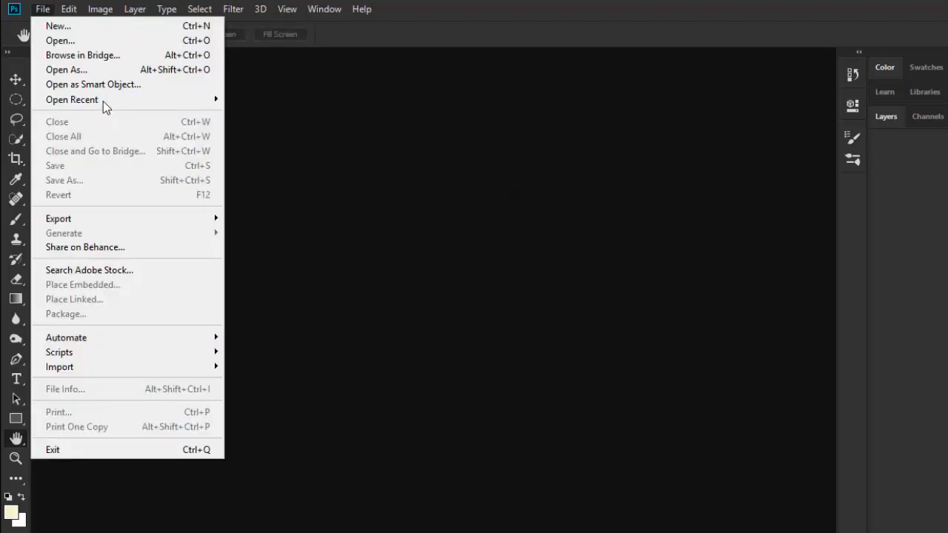
mouse_move(102, 98)
left_click(275, 98)
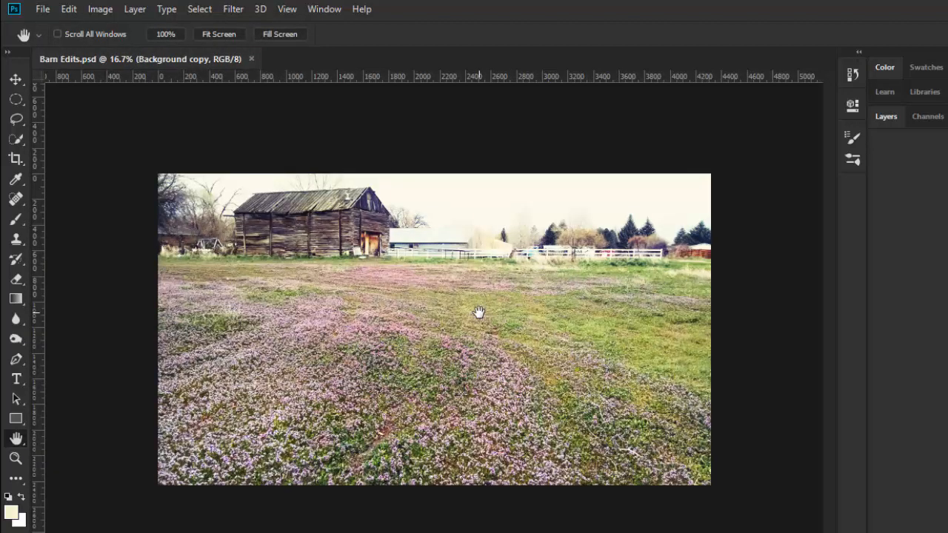
Extend the canvas below the flower field using the Crop tool with Content-Aware fill.
left_click(16, 159)
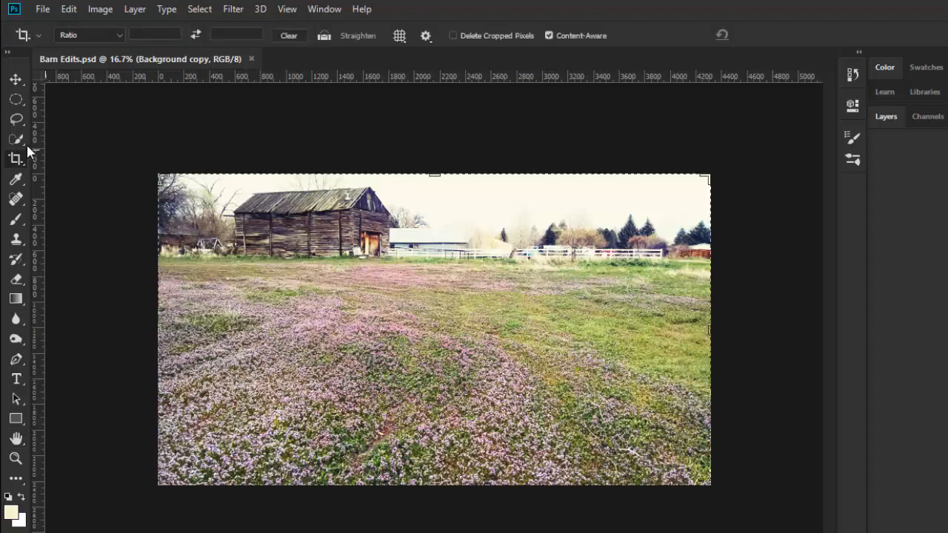
left_click(15, 79)
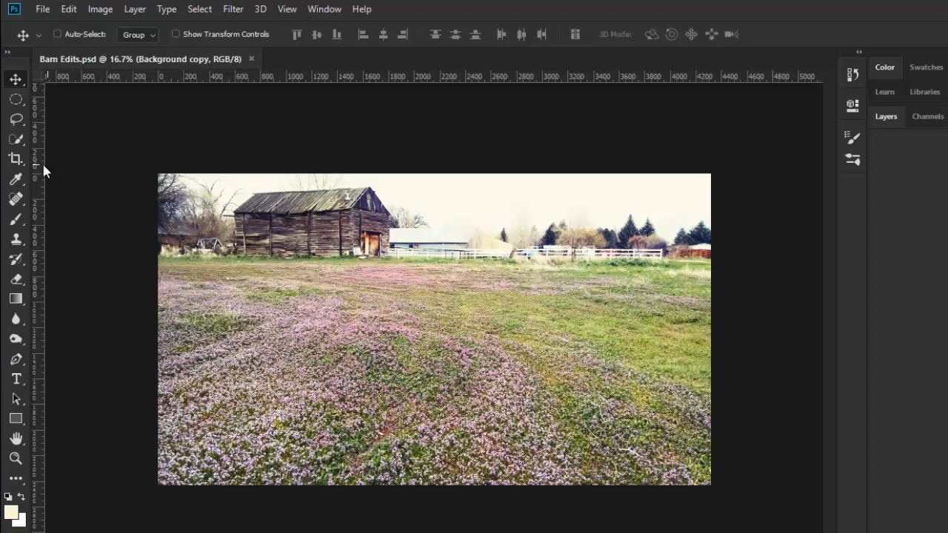
left_click(16, 159)
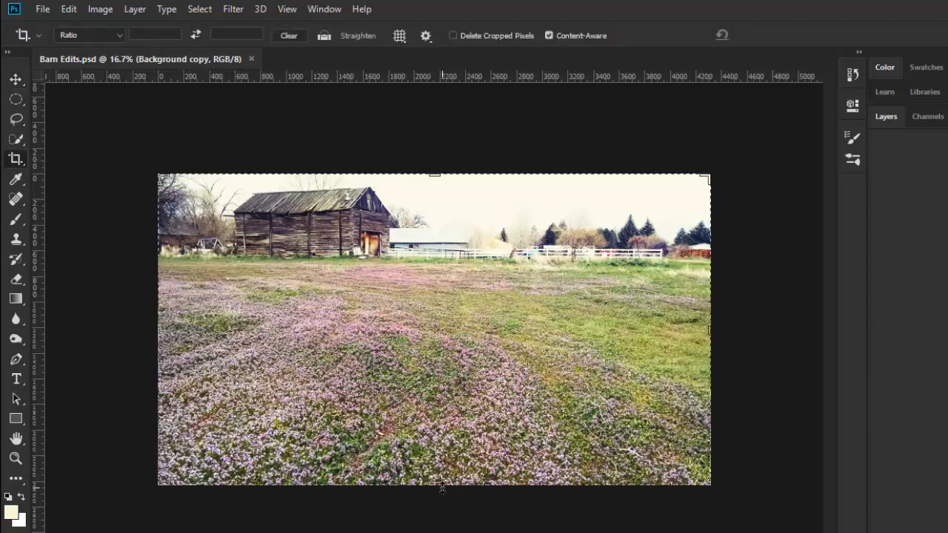
left_click_drag(440, 486, 443, 506)
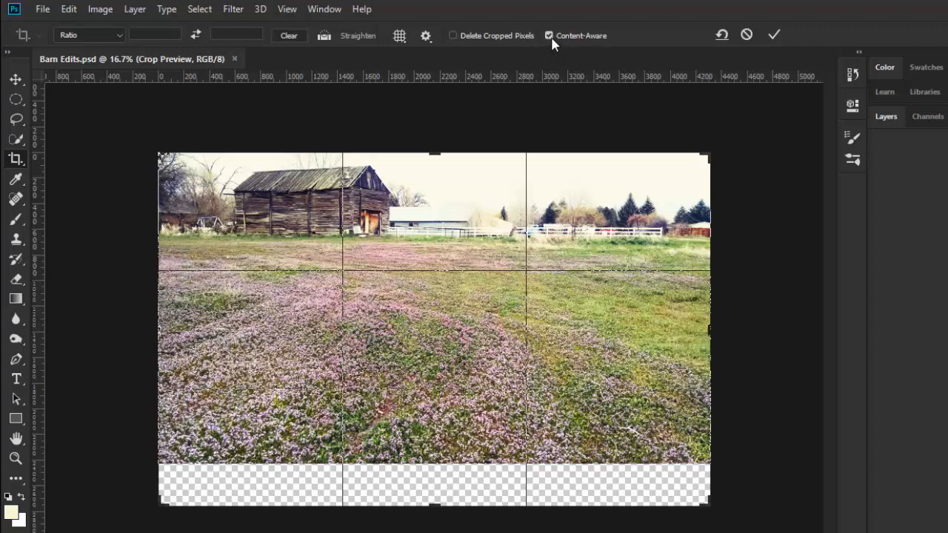
left_click(773, 38)
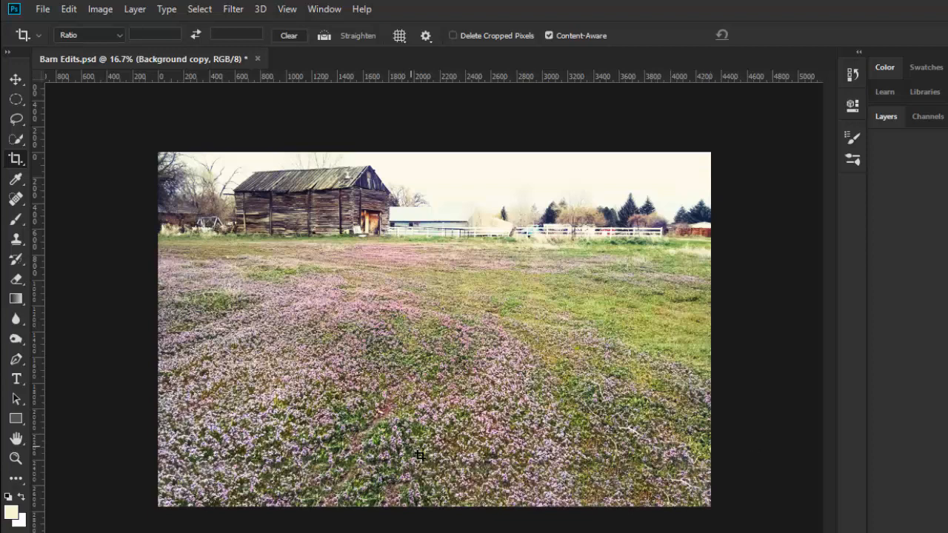
Set the Clone Stamp to sample only the current layer and raise the 300 px brush's hardness to about halfway.
left_click(17, 241)
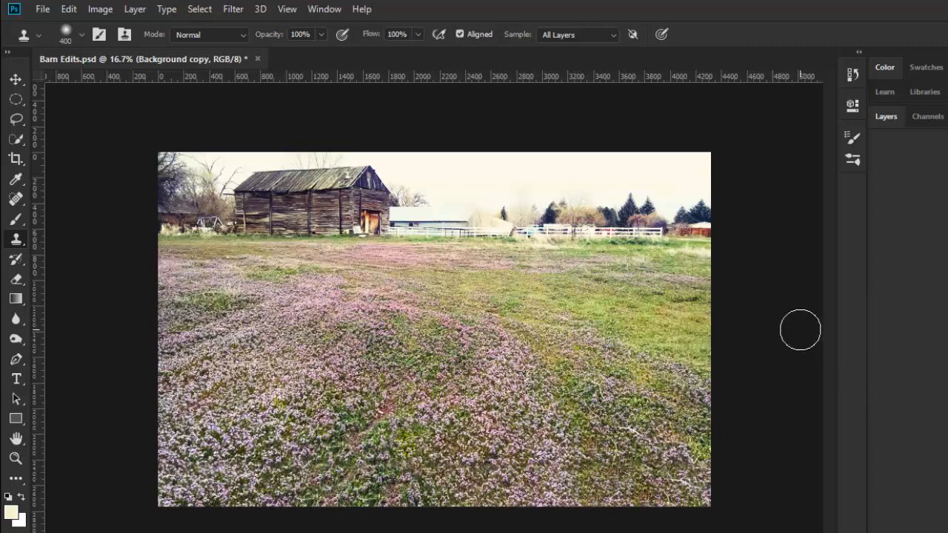
left_click(612, 33)
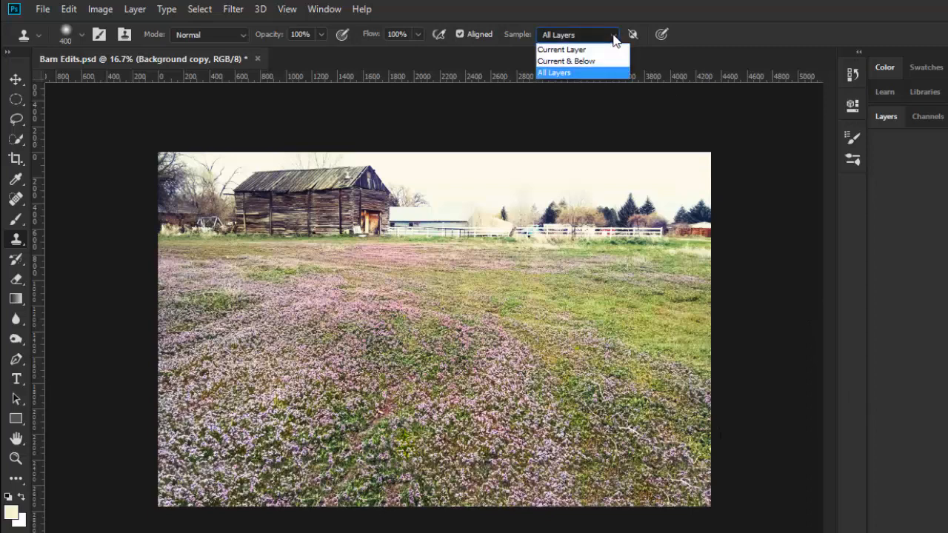
left_click(576, 52)
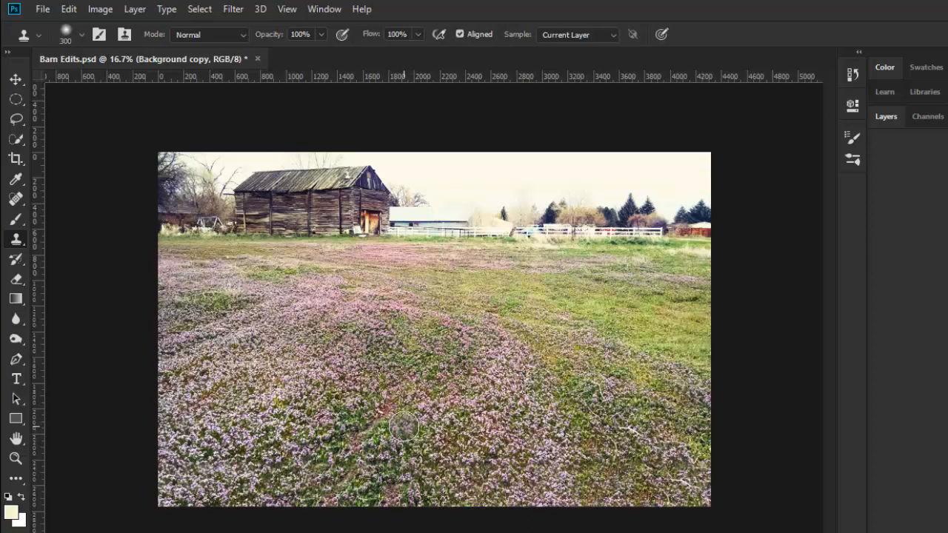
left_click(82, 37)
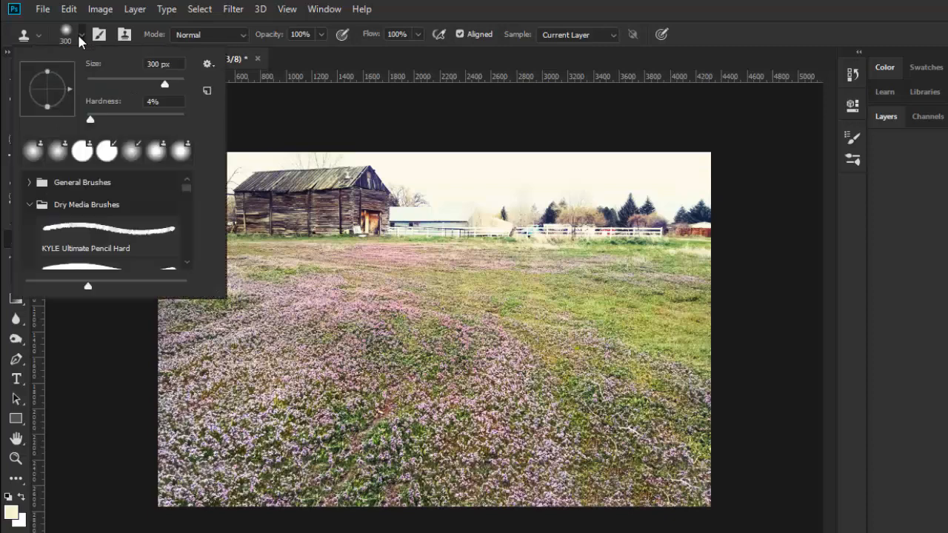
left_click_drag(92, 117, 141, 122)
key("Return")
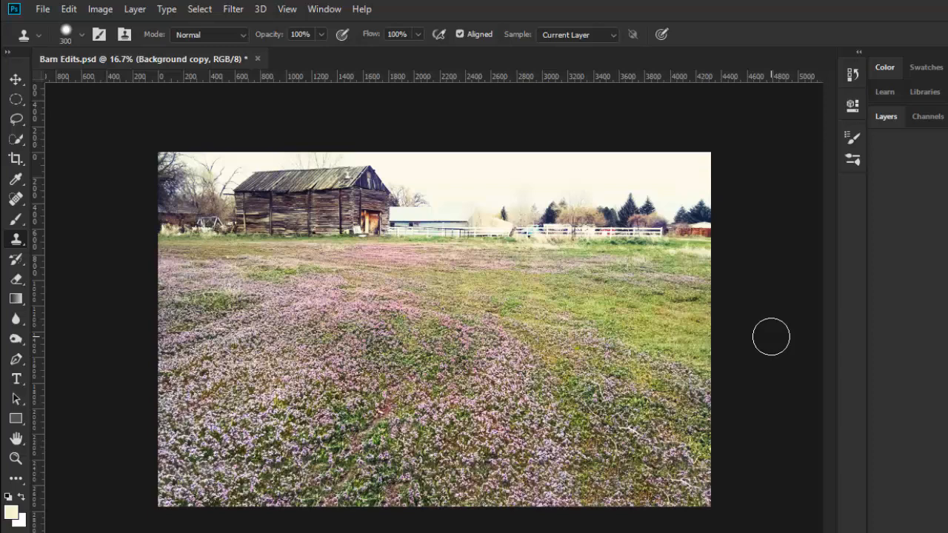
Discard the changes to Barn Edits.psd by closing it unsaved, and open the file again.
left_click(257, 59)
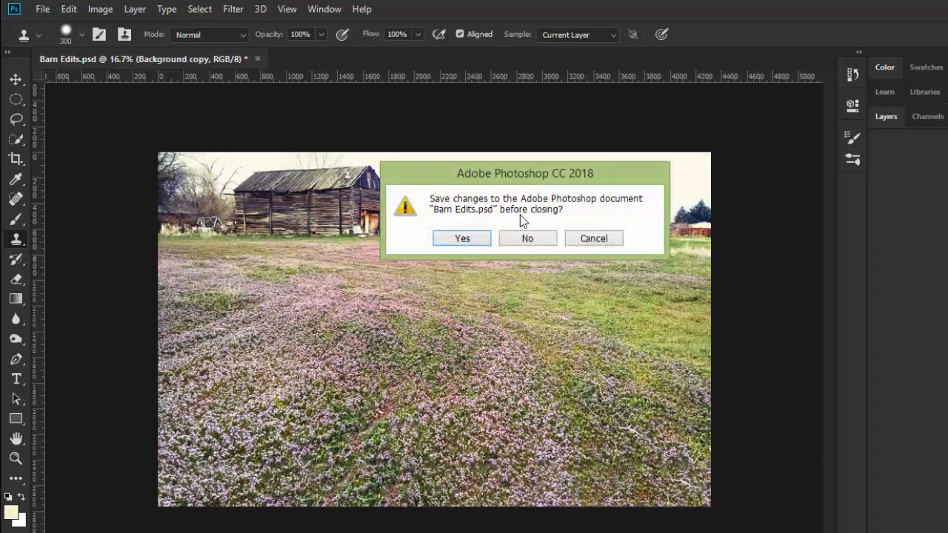
left_click(536, 240)
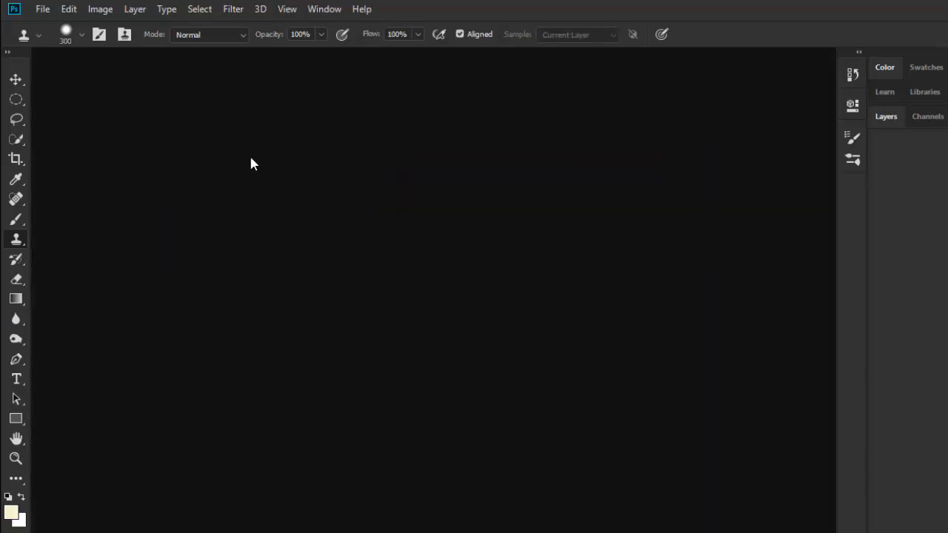
left_click(41, 9)
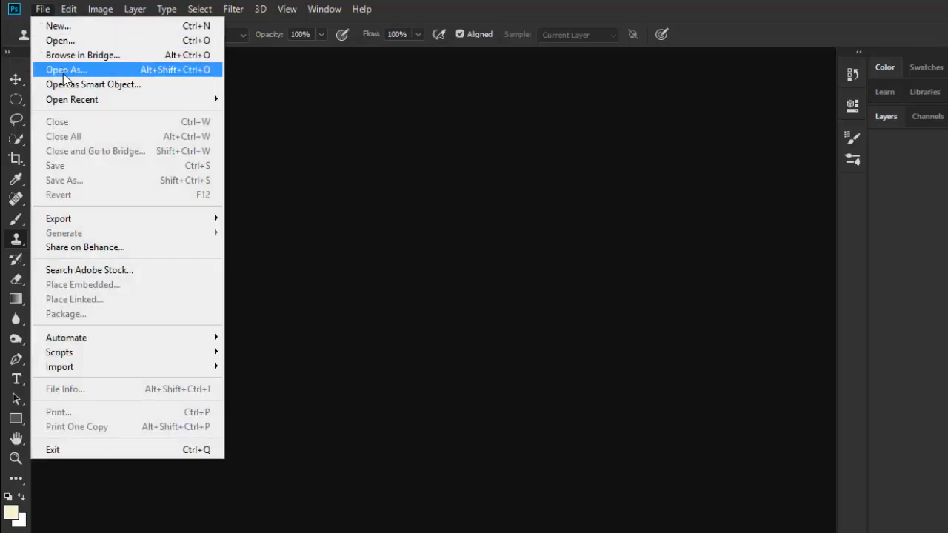
mouse_move(82, 99)
left_click(296, 100)
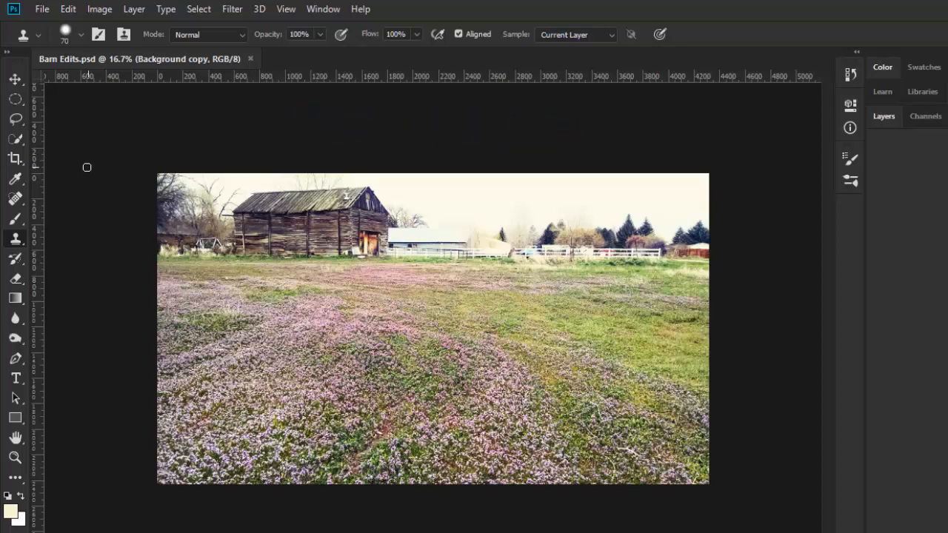
Set the Crop tool to the W x H x Resolution preset with a 500 px width, 500 px height and no resolution.
left_click(16, 161)
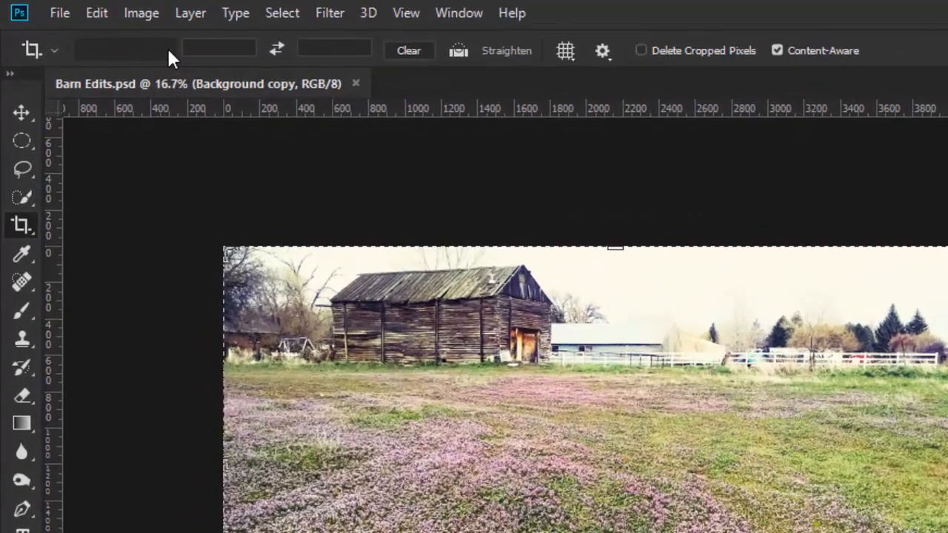
left_click(118, 34)
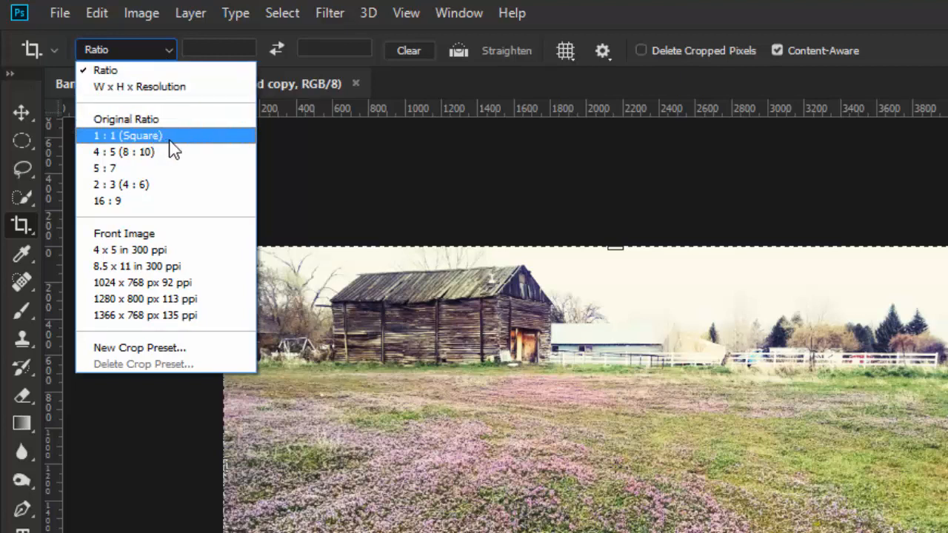
left_click(148, 88)
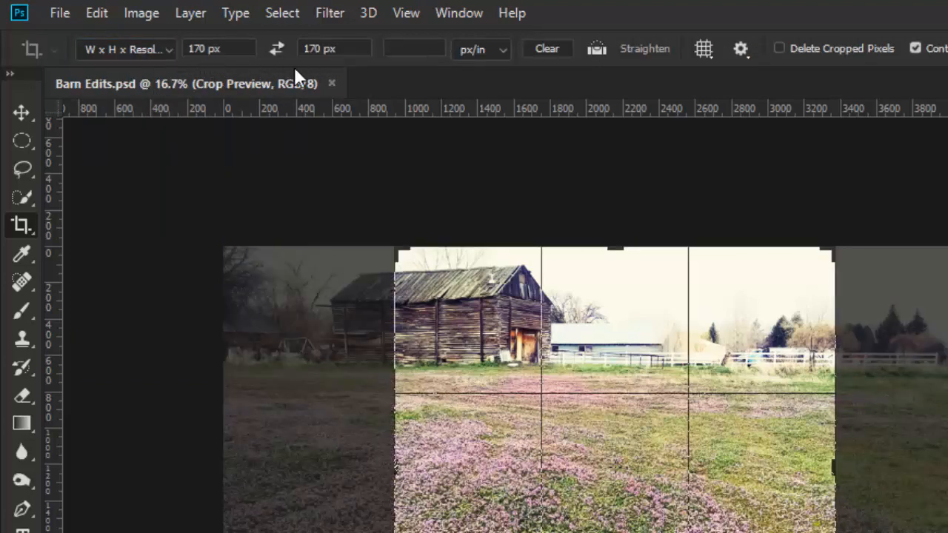
left_click(554, 49)
left_click(221, 48)
type("500")
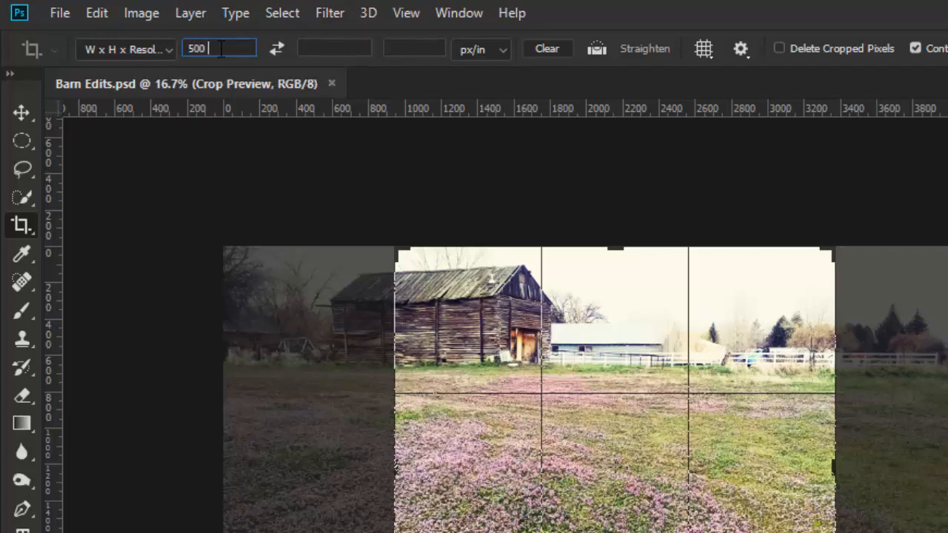
type(" px")
key("Tab")
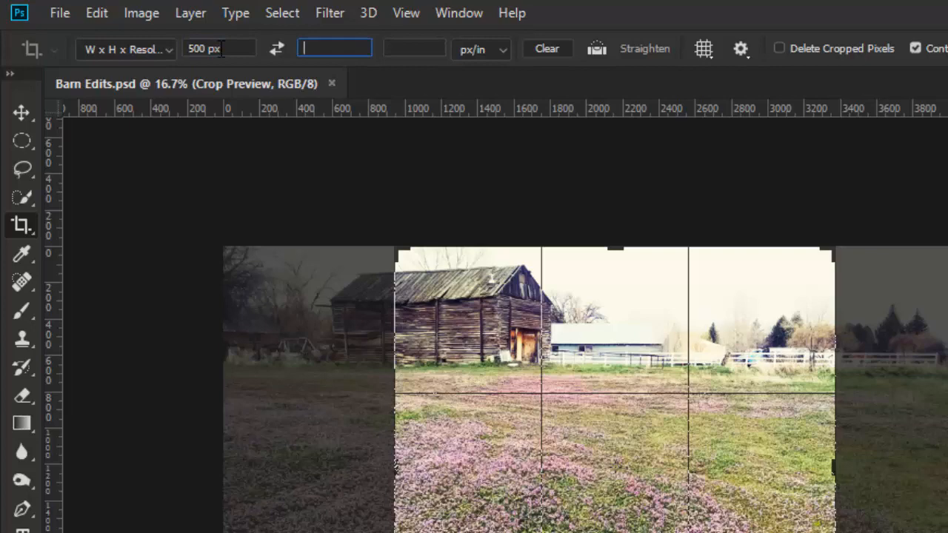
type("500 px")
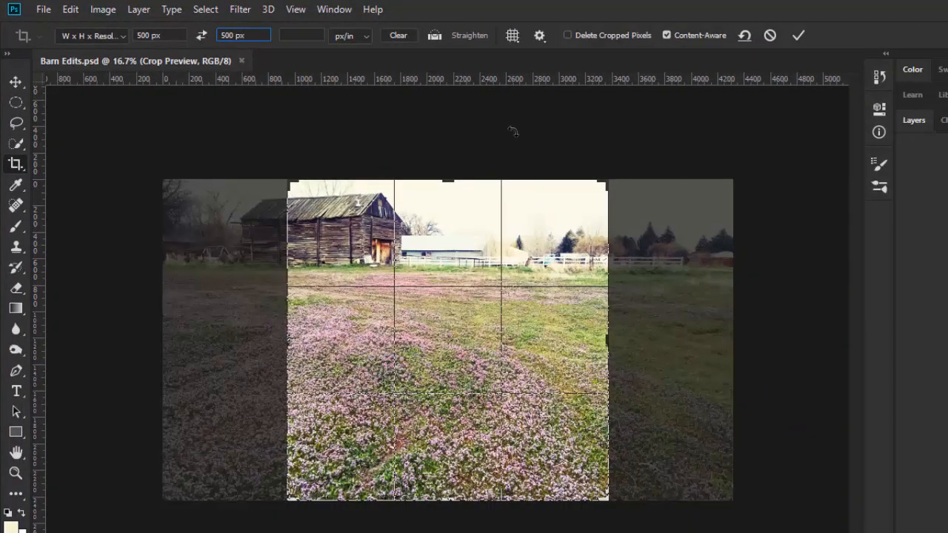
Crop the barn photo to the 500 px square, extending slightly above the sky with Content-Aware fill, and view it at 100%.
left_click(409, 190)
left_click_drag(289, 182, 245, 157)
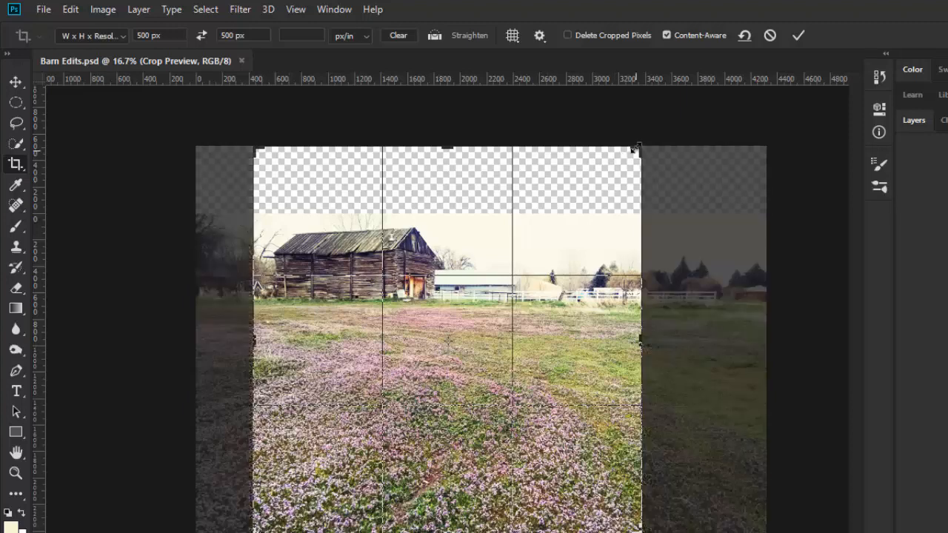
left_click_drag(634, 149, 629, 169)
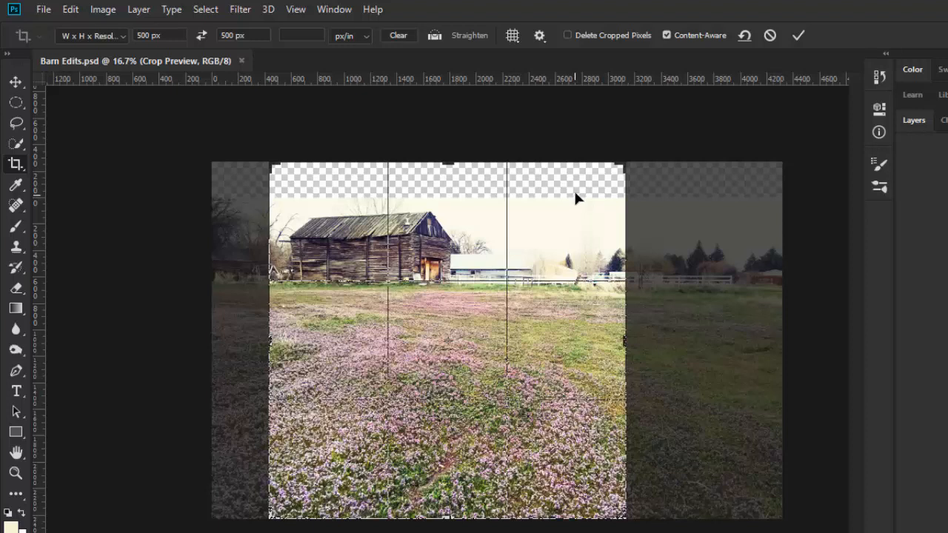
left_click(798, 40)
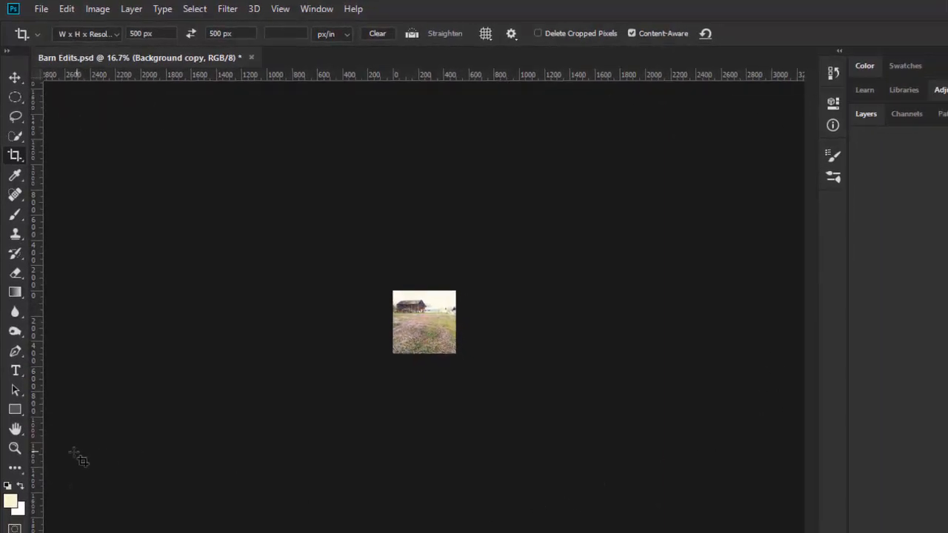
double_click(15, 449)
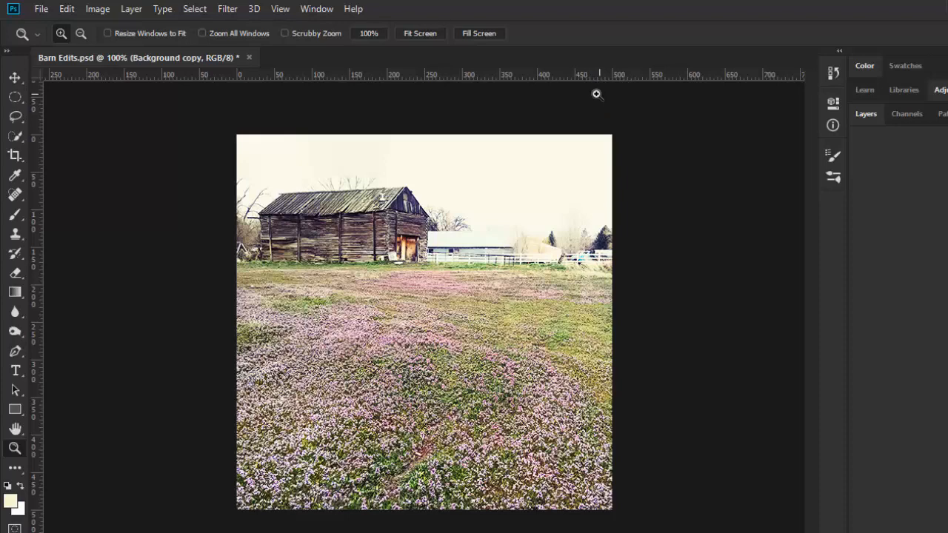
Hide the rulers around the canvas and show them again.
left_click(279, 9)
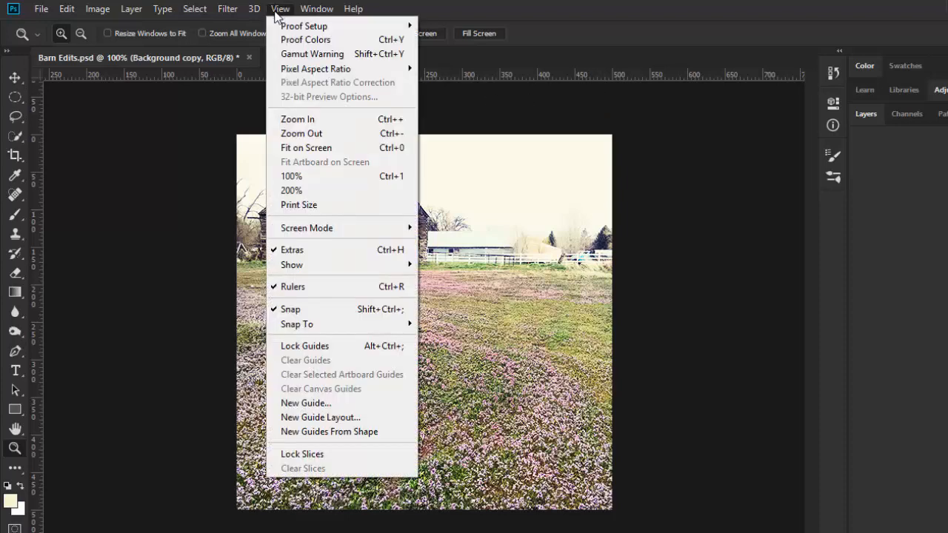
left_click(294, 287)
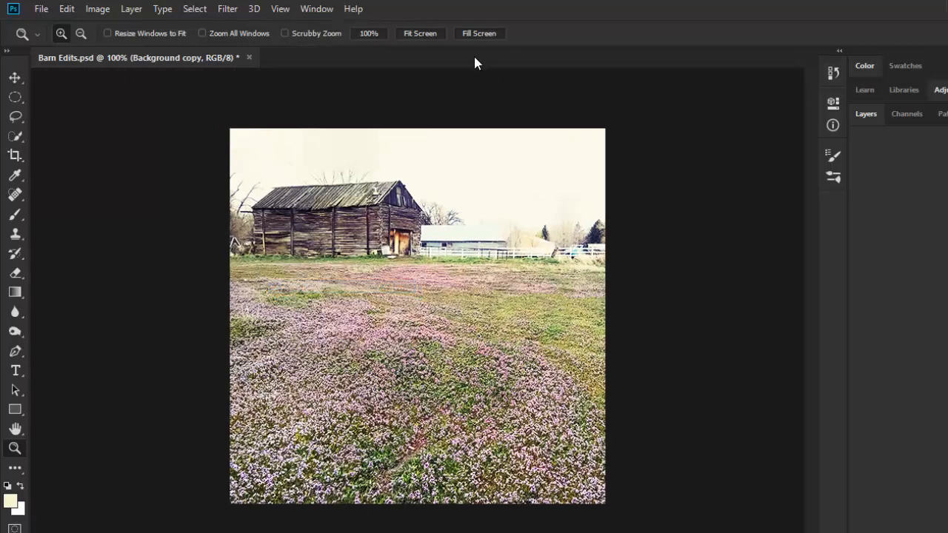
left_click(279, 9)
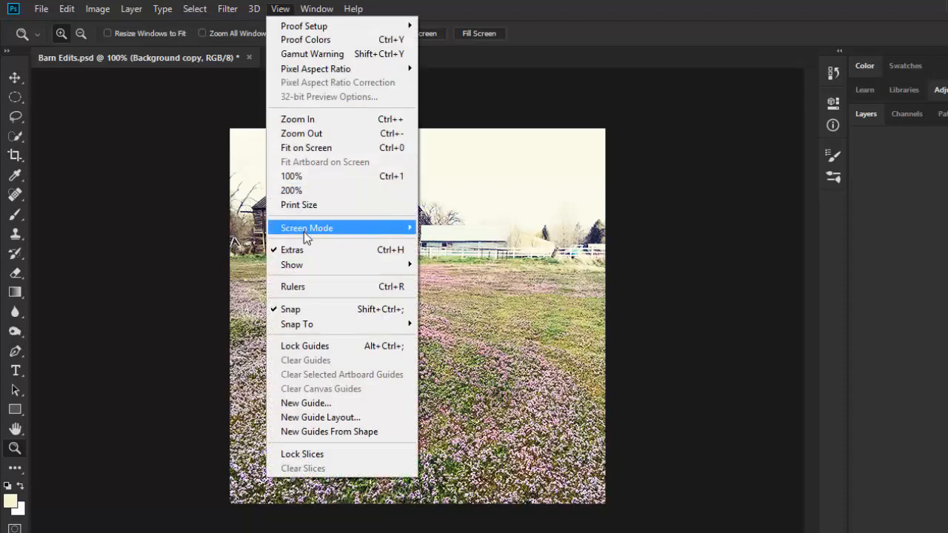
left_click(301, 288)
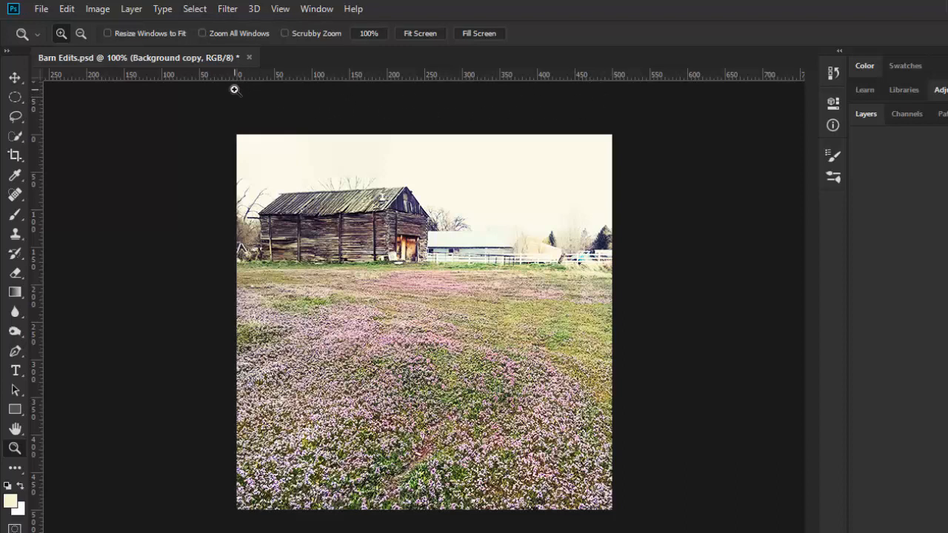
Choose Pixels as the ruler units in the Units & Rulers preferences and accept the settings.
left_click(65, 9)
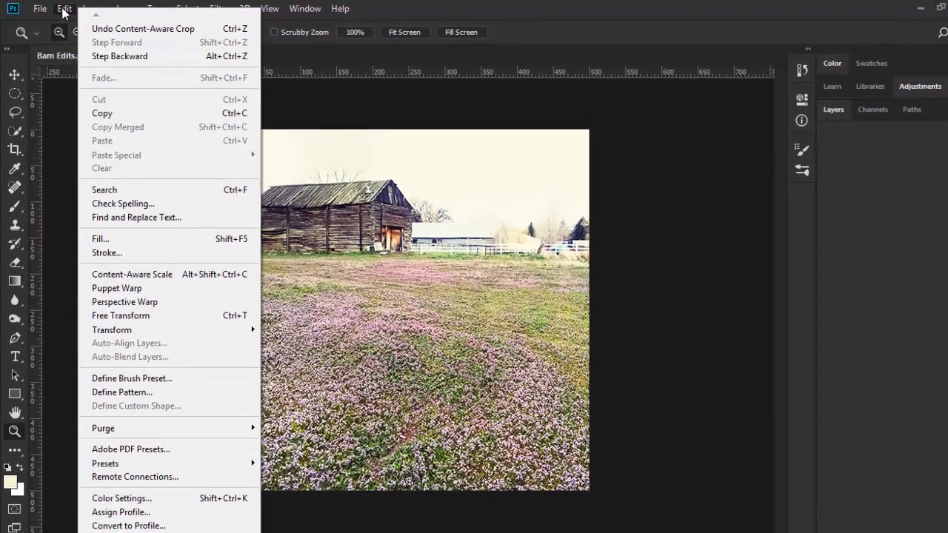
mouse_move(92, 526)
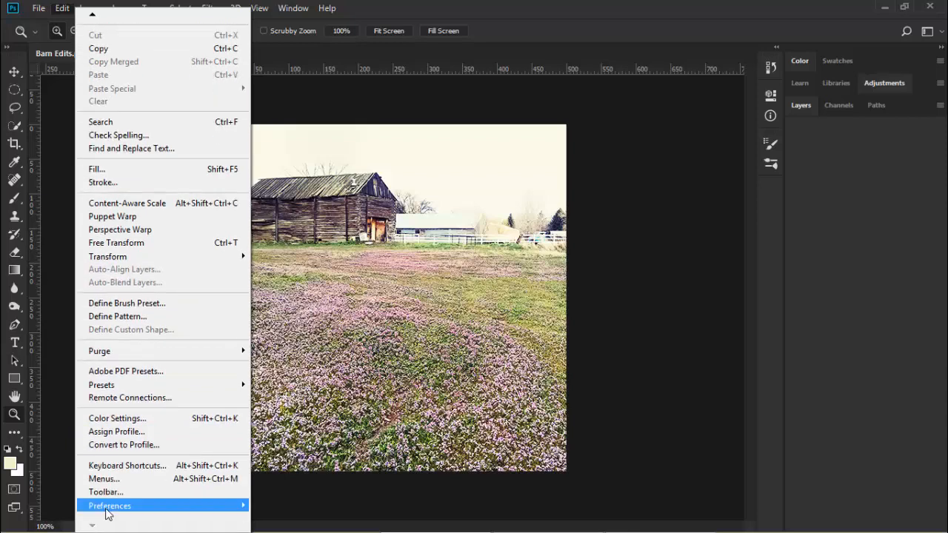
mouse_move(110, 511)
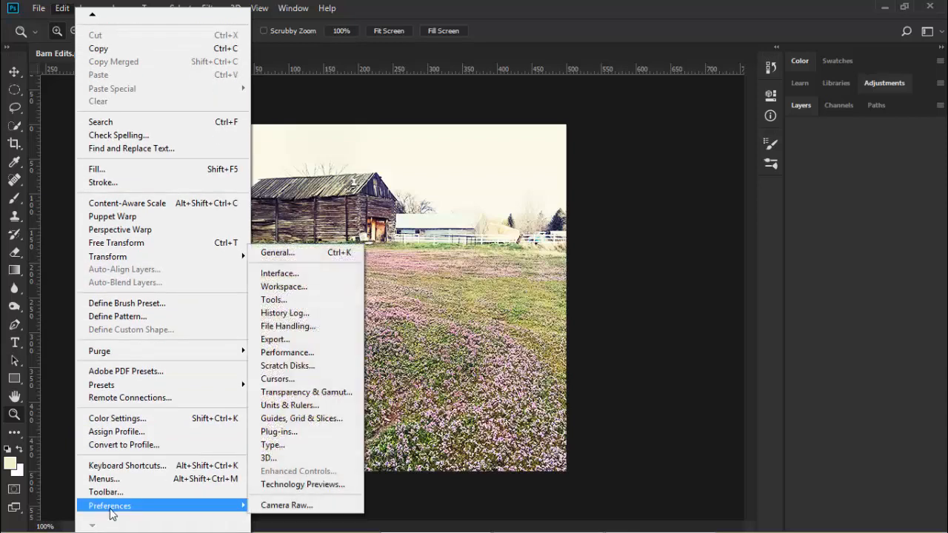
left_click(296, 407)
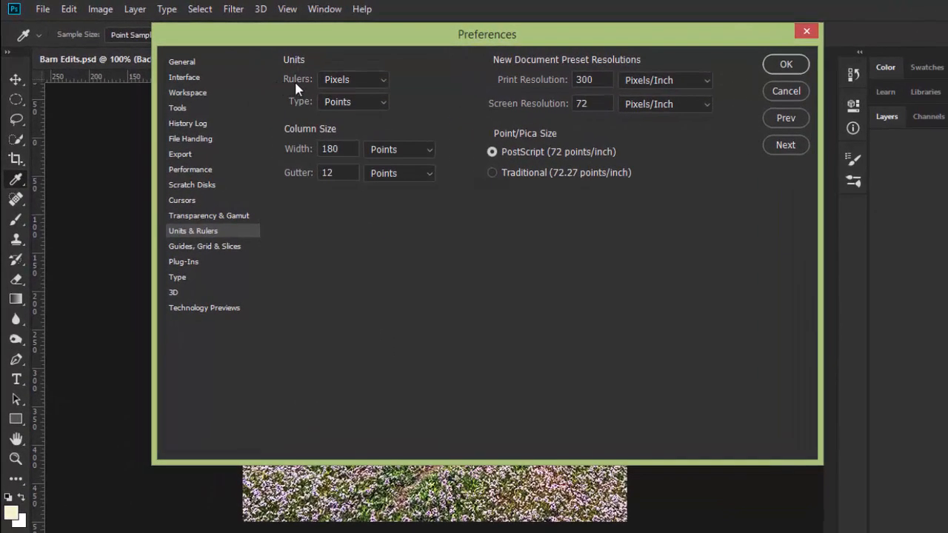
left_click(382, 78)
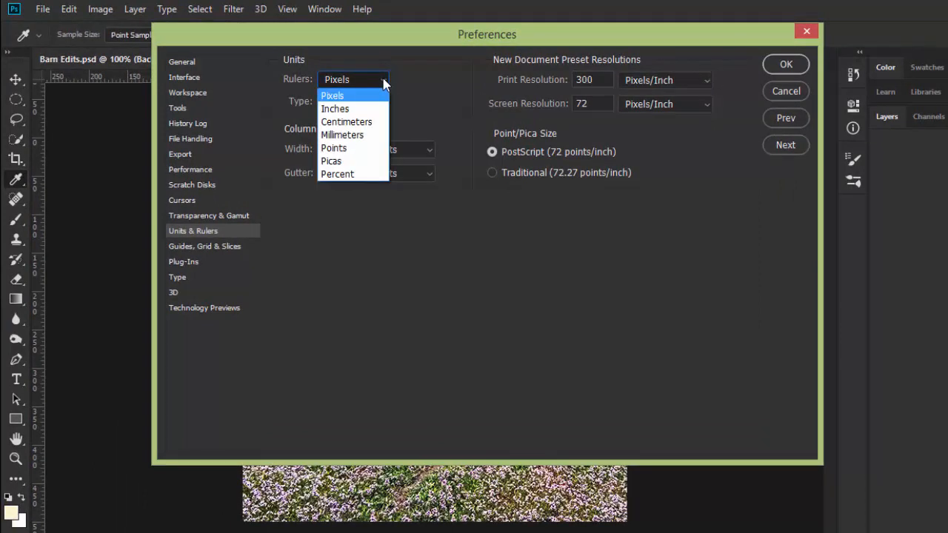
left_click(339, 97)
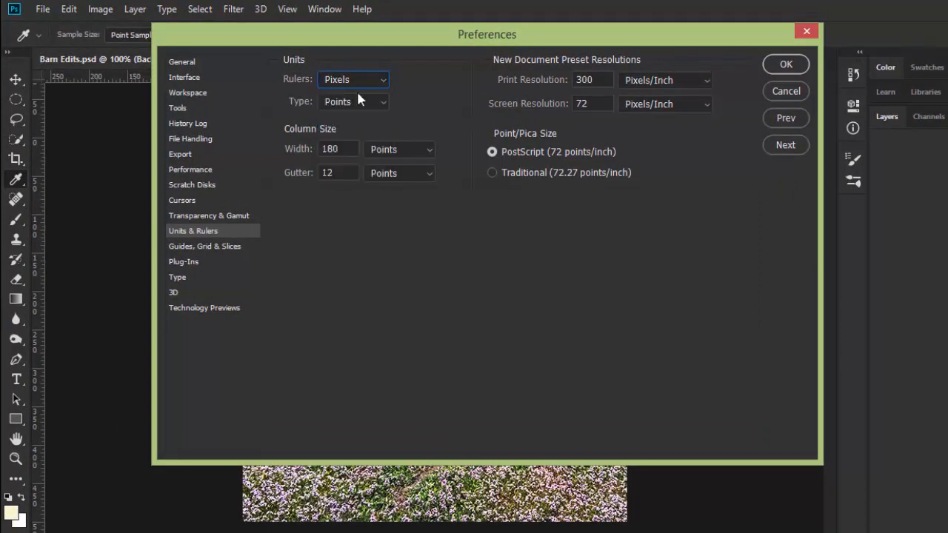
left_click(783, 67)
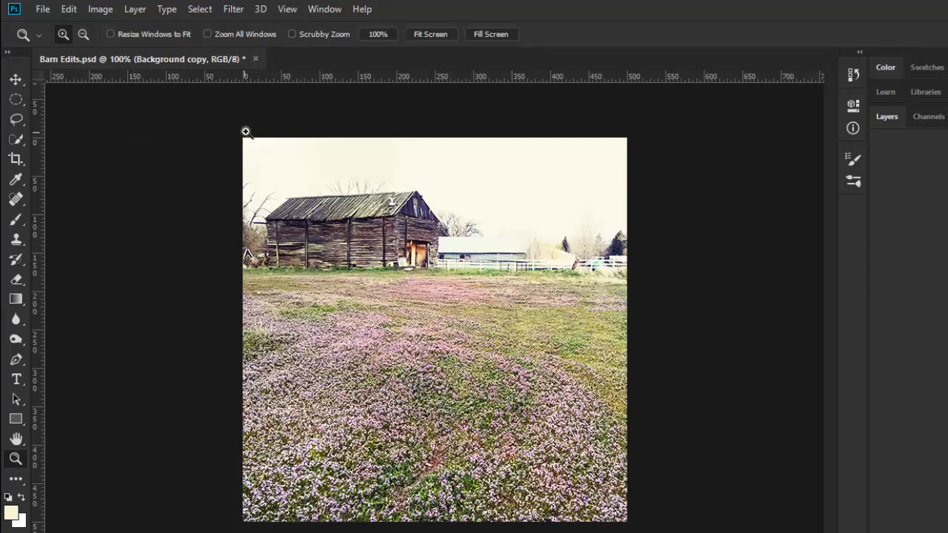
Enlarge the 500 x 500 px crop frame beyond the sky and toward the trees, keeping the W x H x Resolution preset.
left_click(15, 80)
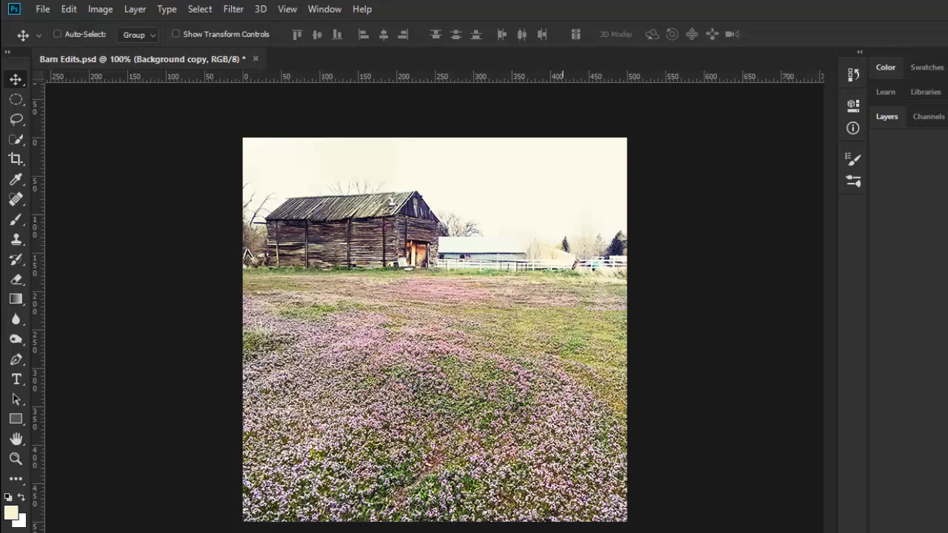
left_click(16, 159)
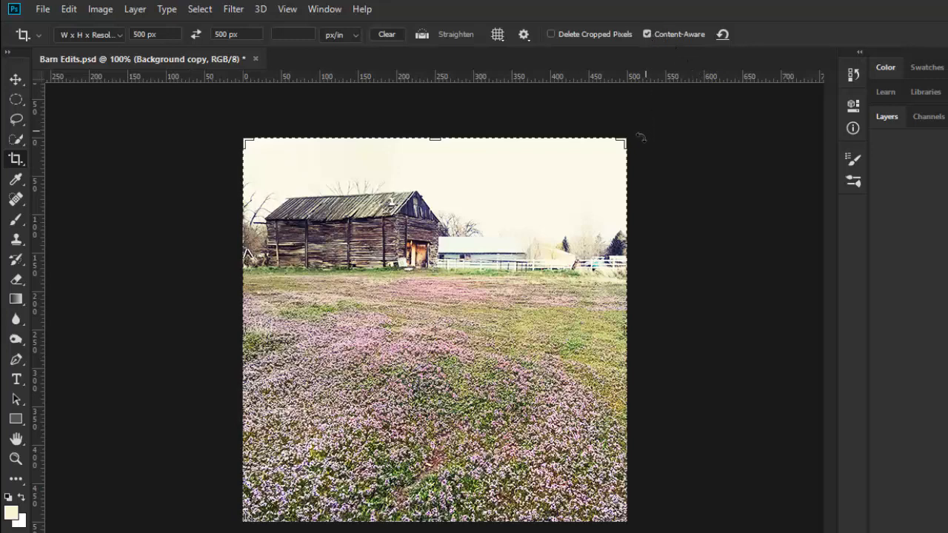
left_click_drag(625, 140, 641, 126)
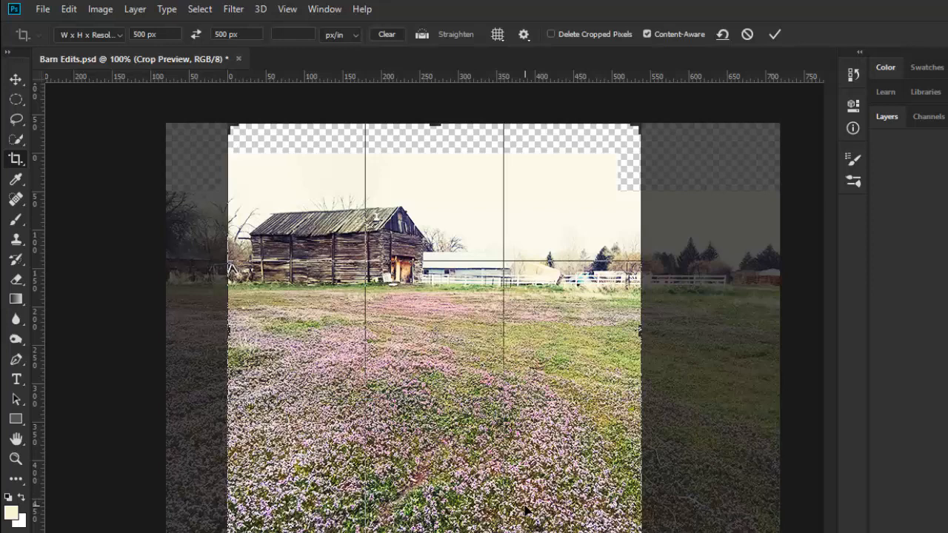
left_click(118, 35)
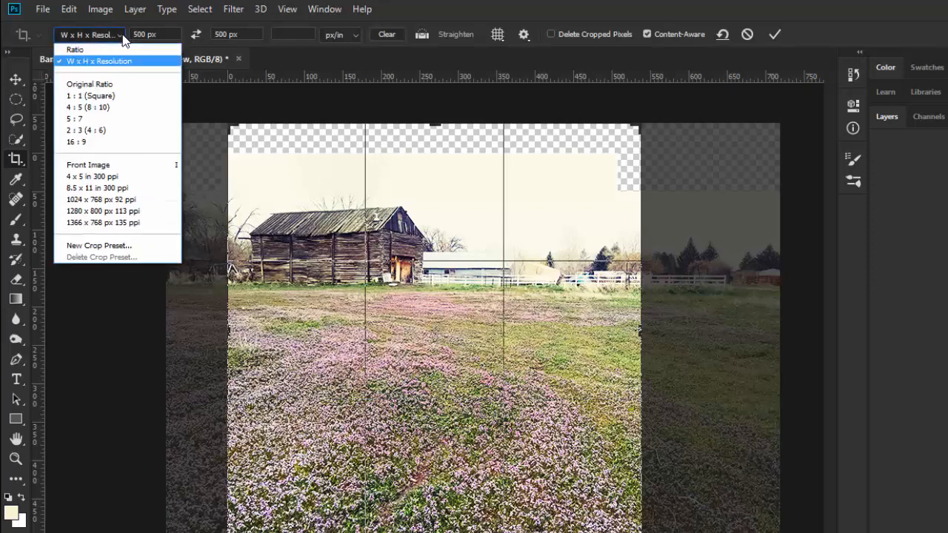
left_click(91, 65)
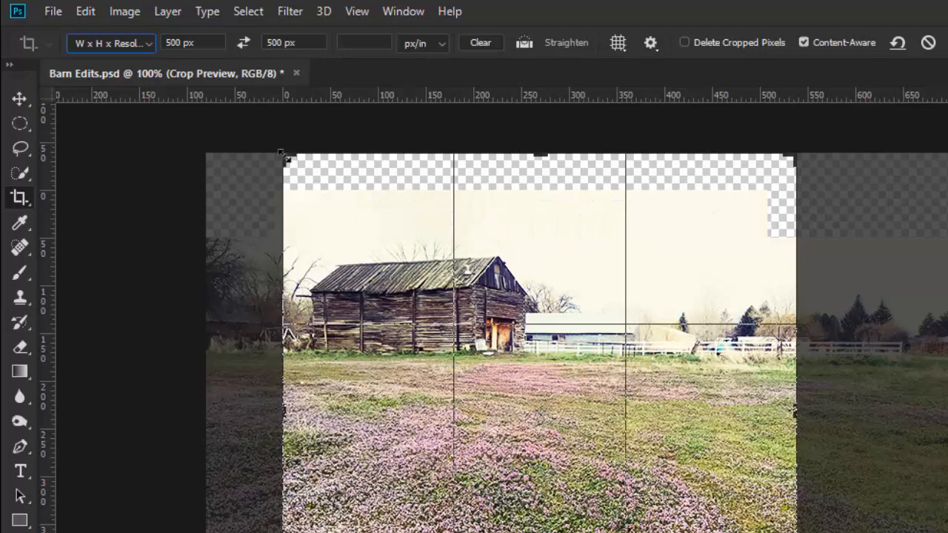
mouse_move(285, 158)
left_mouse_down()
mouse_move(264, 140)
mouse_move(277, 146)
left_mouse_up()
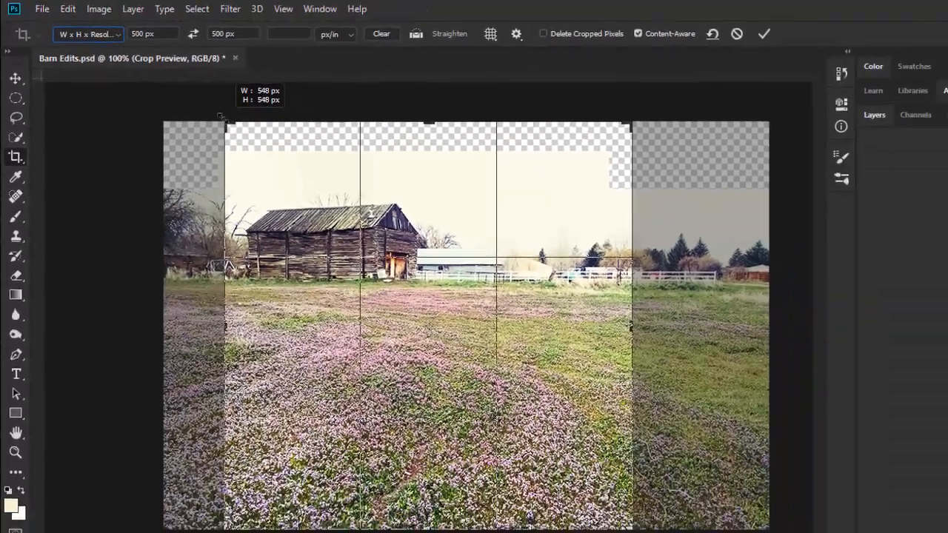
mouse_move(221, 116)
left_mouse_down()
mouse_move(205, 106)
mouse_move(220, 119)
left_mouse_up()
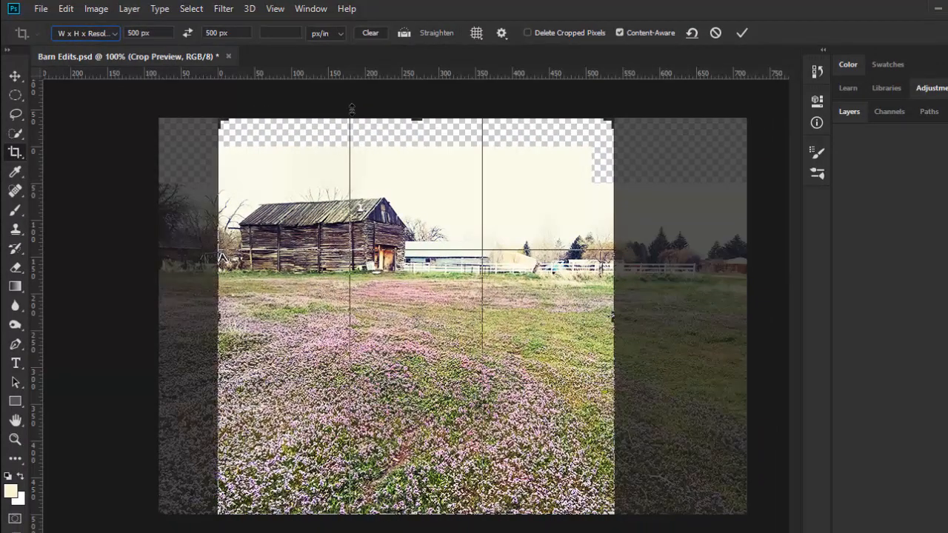